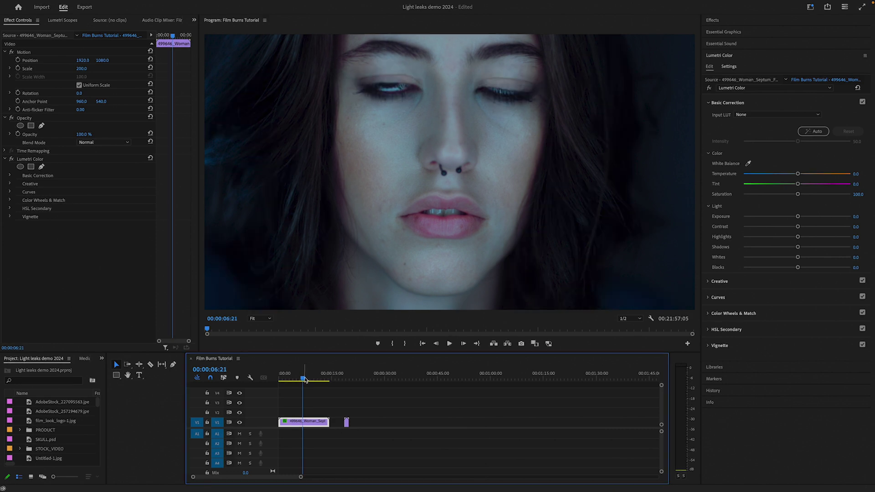
Preview the 50D_03.mov film-burn clip at the end of V1.
{"action": "key", "text": "space"}
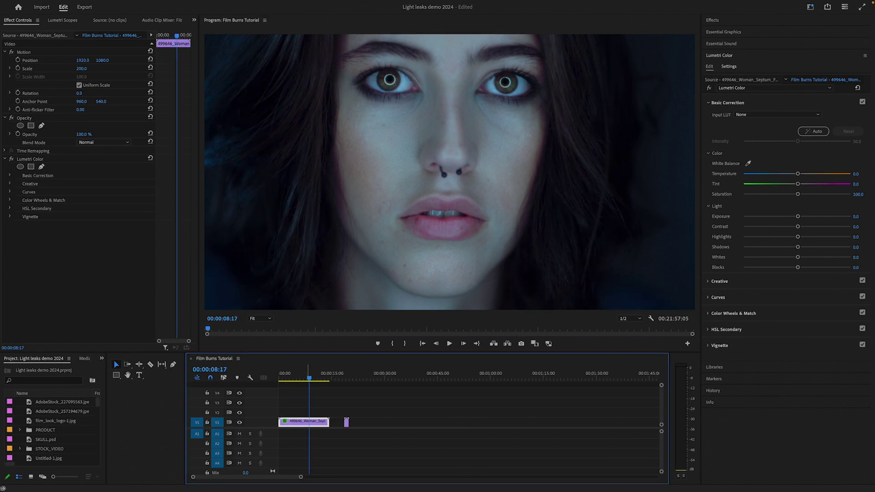
{"action": "left_click", "coordinate": [340, 374]}
{"action": "key", "text": "space"}
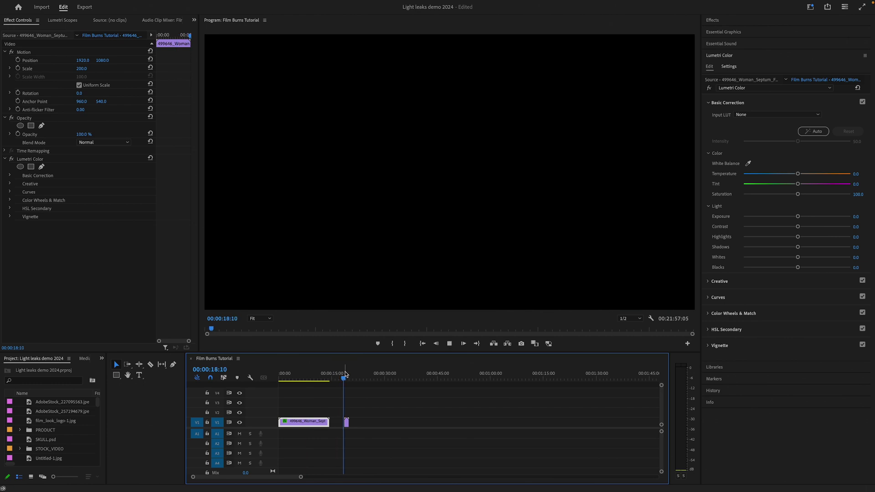
{"action": "key", "text": "space"}
Move 50D_03.mov onto V2 above the start of the portrait clip.
{"action": "left_click_drag", "start_coordinate": [347, 422], "coordinate": [306, 413]}
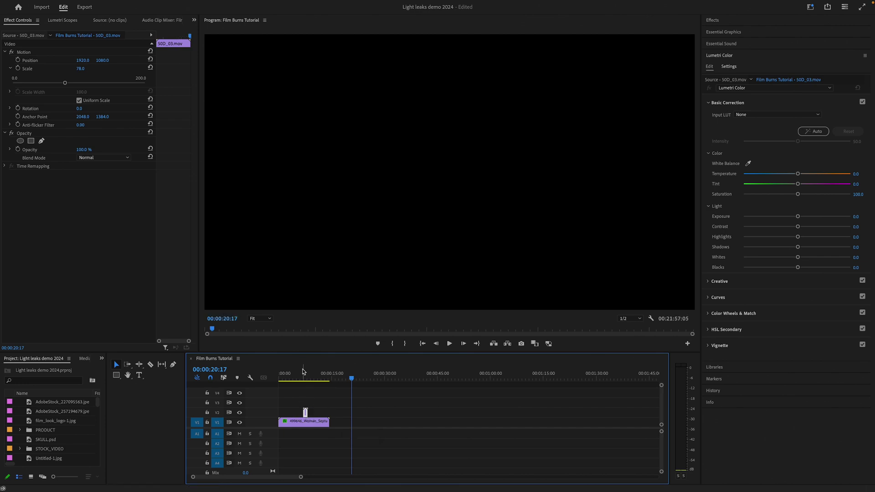
{"action": "left_click", "coordinate": [303, 373]}
{"action": "key", "text": "space"}
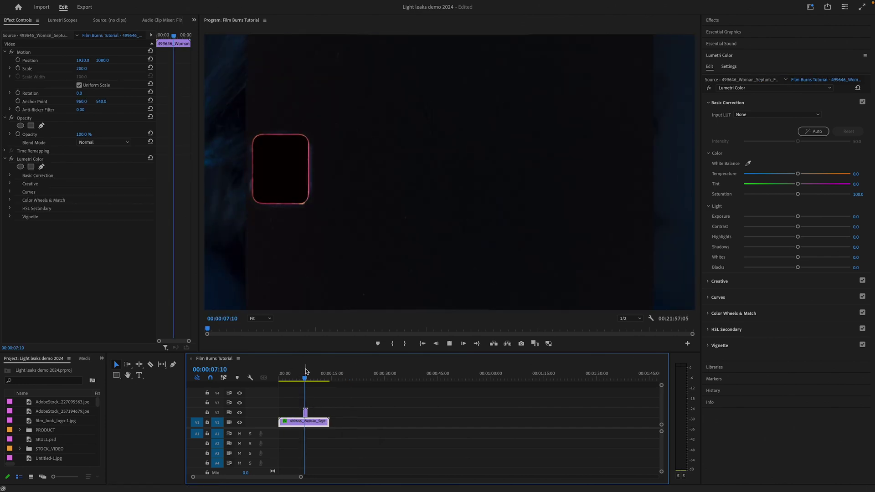
{"action": "key", "text": "space"}
{"action": "left_click_drag", "start_coordinate": [306, 413], "coordinate": [290, 414]}
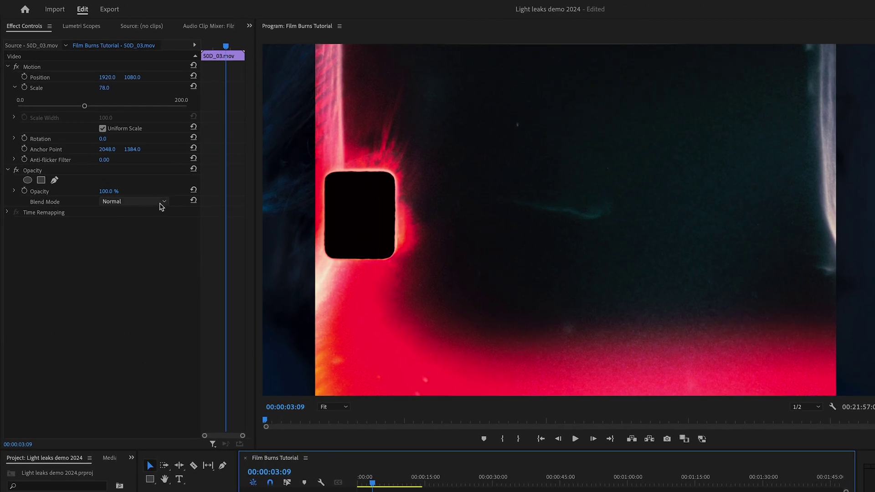
Set the overlay's Opacity blend mode to Lighten, compare it with Screen, then return to Lighten.
{"action": "left_click", "coordinate": [163, 202]}
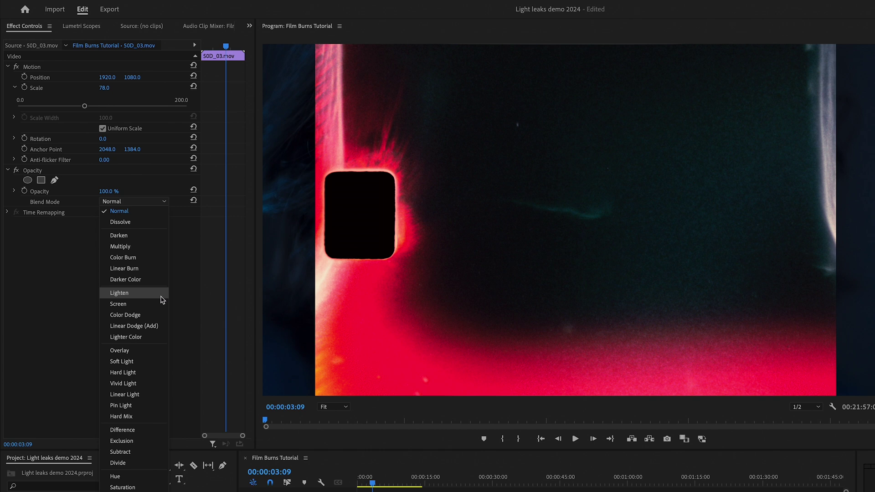
{"action": "left_click", "coordinate": [137, 293]}
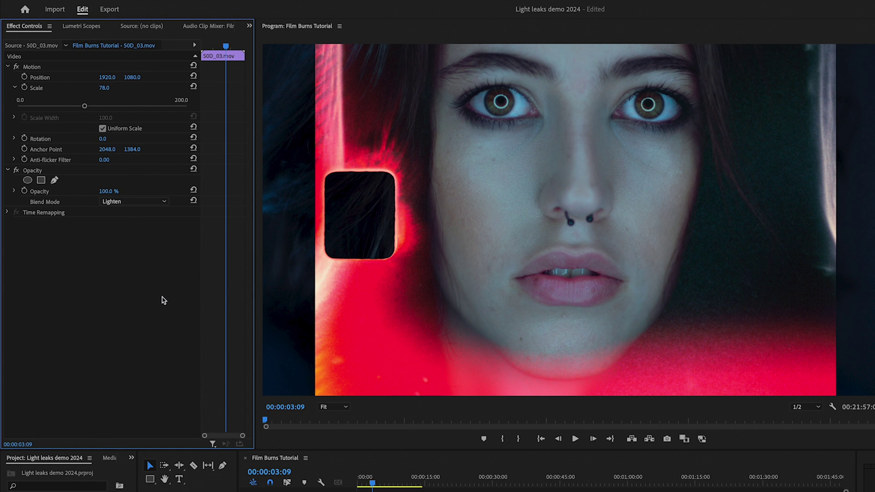
{"action": "left_click", "coordinate": [161, 202]}
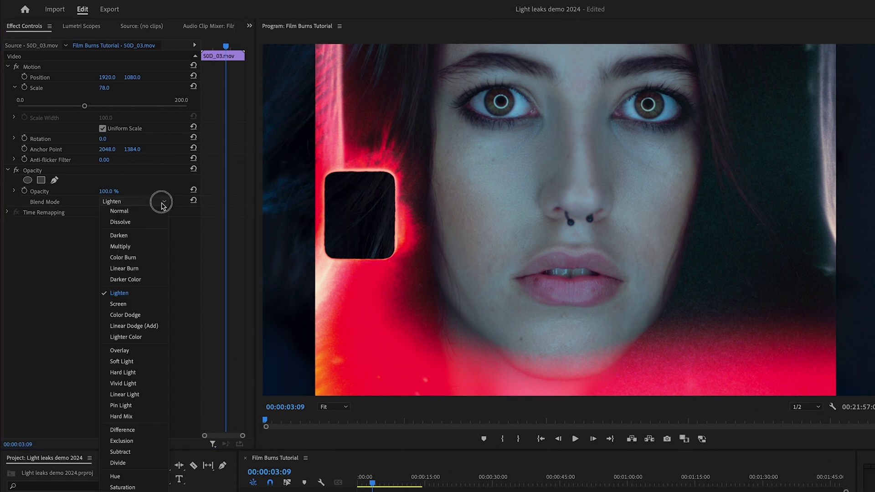
{"action": "left_click", "coordinate": [156, 304]}
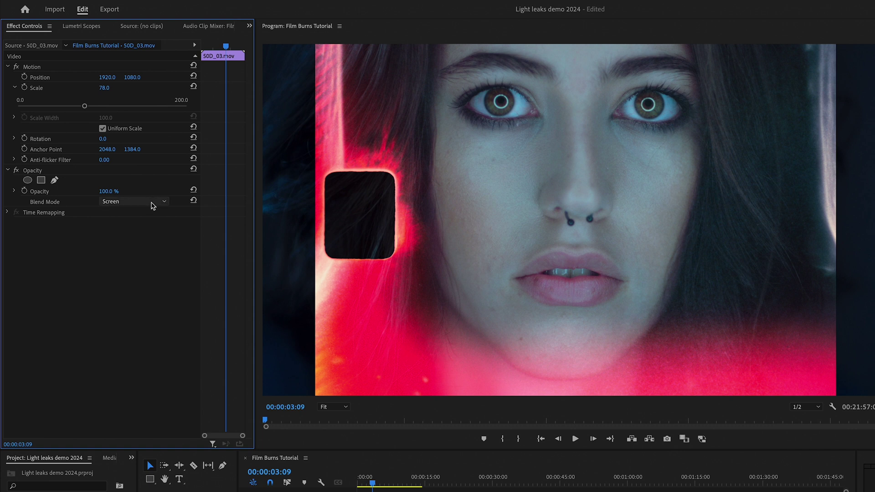
{"action": "left_click", "coordinate": [153, 204]}
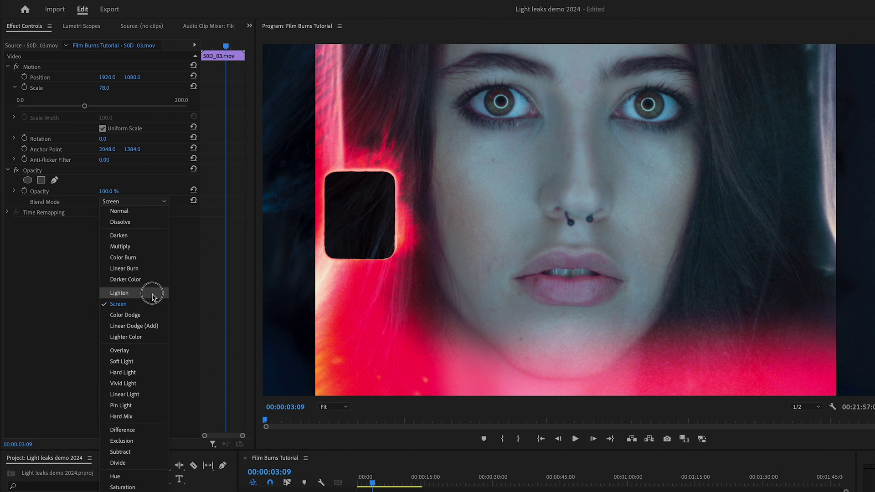
{"action": "left_click", "coordinate": [152, 294]}
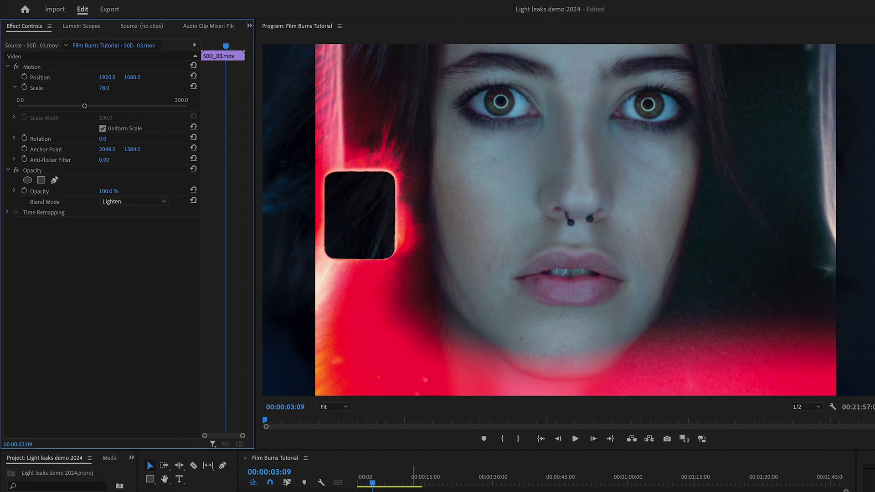
Turn off Uniform Scale on the 50D_03.mov overlay and raise Scale Width to 224.
{"action": "scroll", "coordinate": [388, 479], "scroll_direction": "up", "scroll_amount": 6}
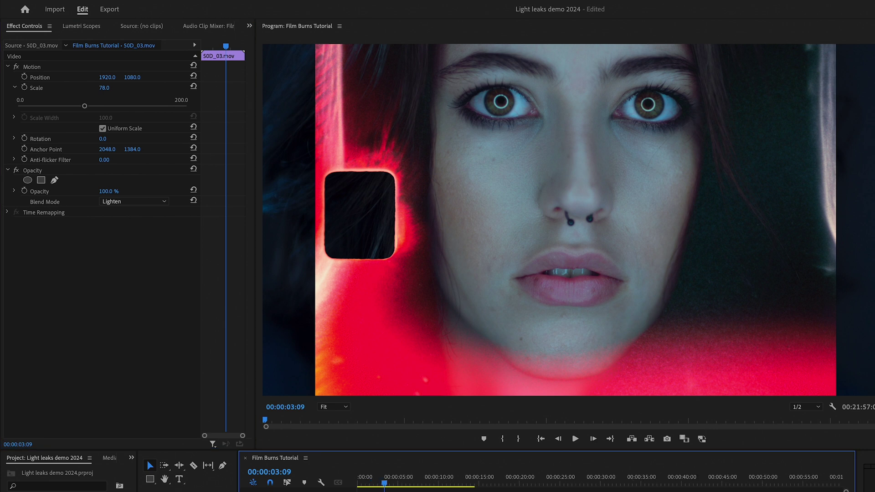
{"action": "scroll", "coordinate": [389, 478], "scroll_direction": "down", "scroll_amount": 2}
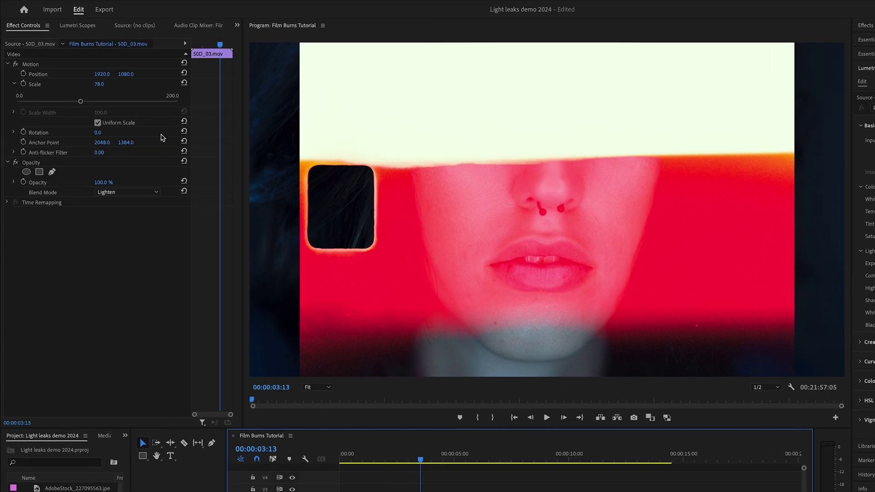
{"action": "left_click", "coordinate": [14, 113]}
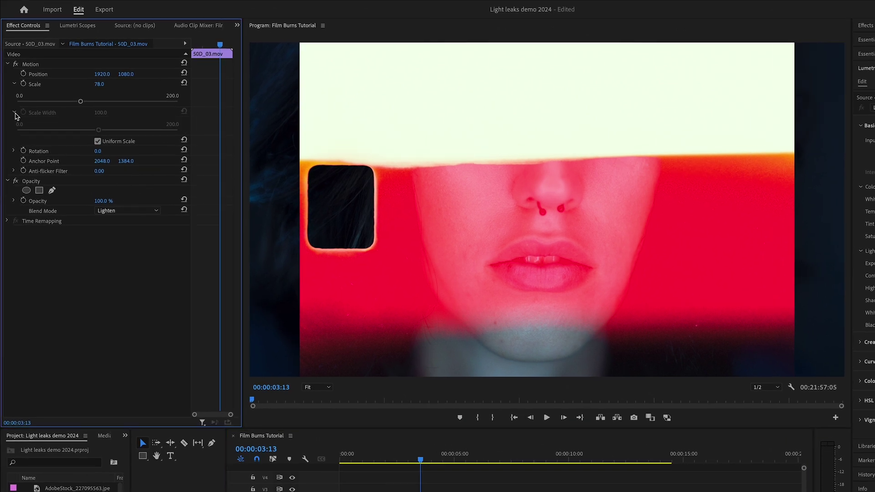
{"action": "left_click", "coordinate": [98, 142]}
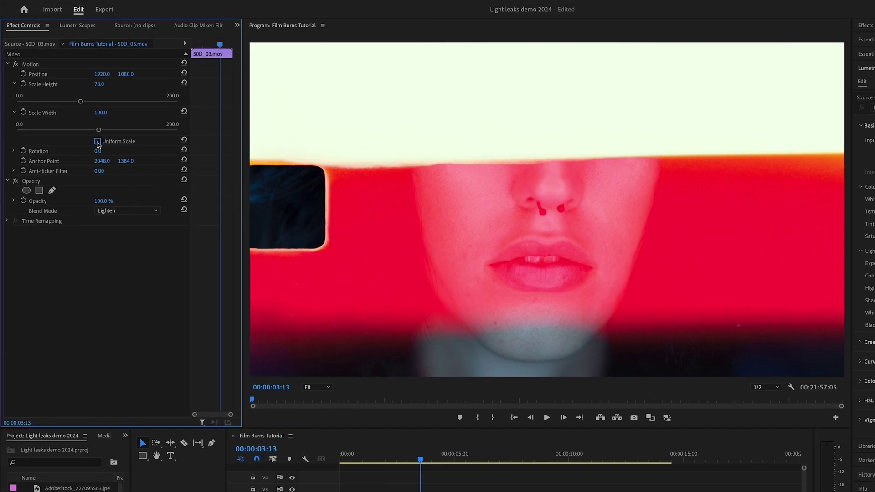
{"action": "left_click_drag", "start_coordinate": [100, 113], "coordinate": [100, 84]}
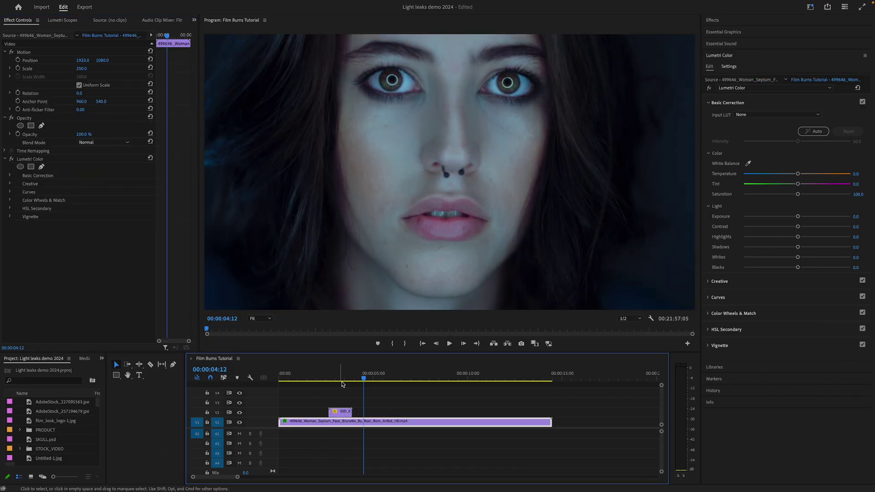
Select the 50D_03.mov overlay on V2 with the playhead on its light-leak frame.
{"action": "left_click", "coordinate": [318, 373]}
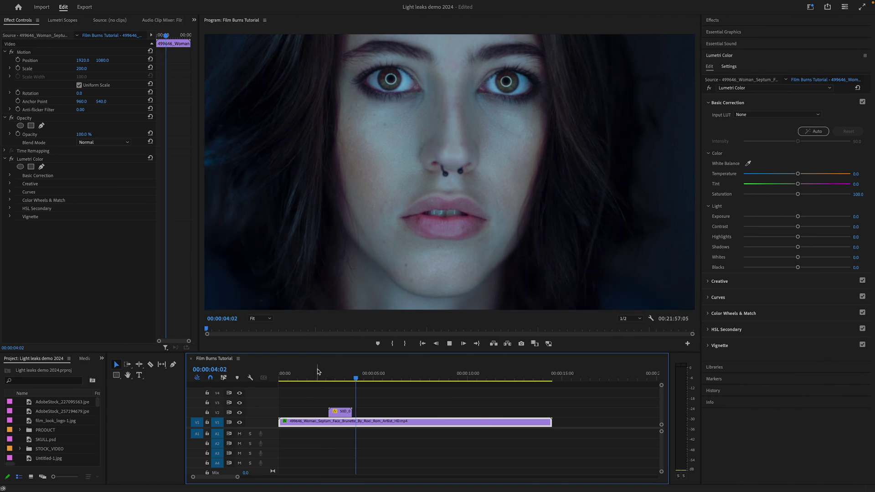
{"action": "left_click", "coordinate": [341, 377]}
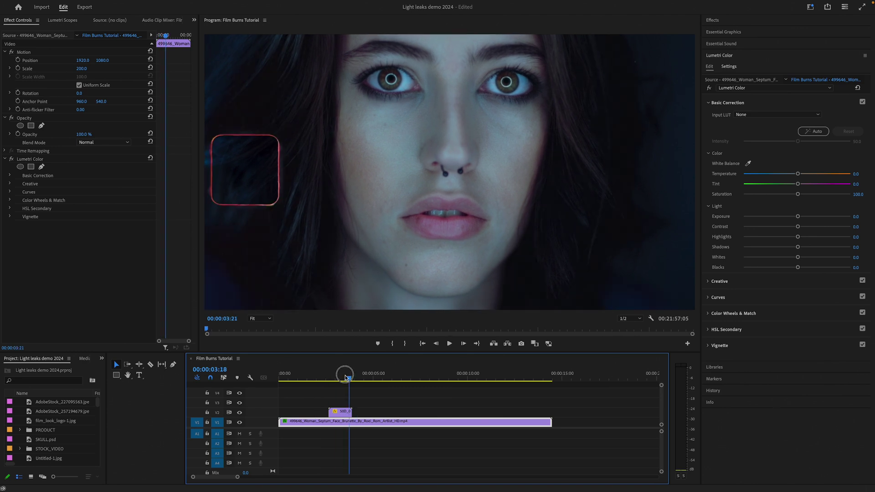
{"action": "left_click", "coordinate": [341, 411]}
{"action": "left_click", "coordinate": [341, 377]}
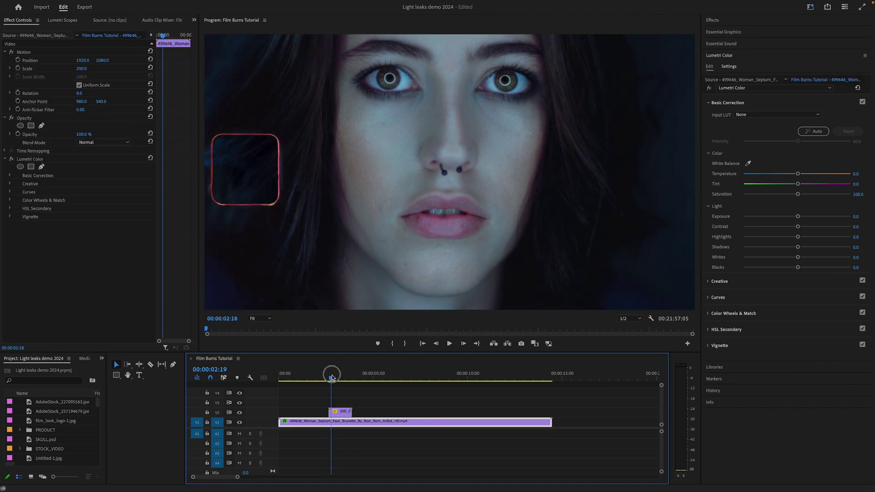
{"action": "left_click", "coordinate": [343, 376]}
{"action": "left_click_drag", "start_coordinate": [343, 377], "coordinate": [345, 376]}
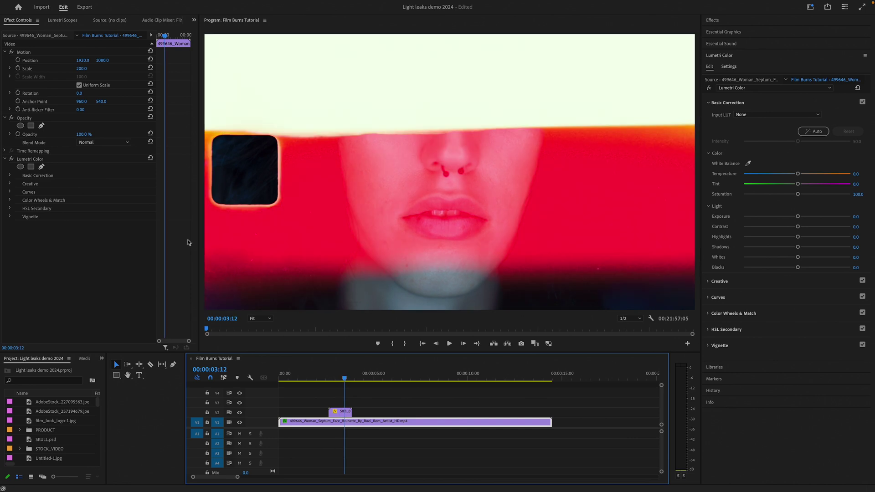
{"action": "left_click", "coordinate": [10, 76]}
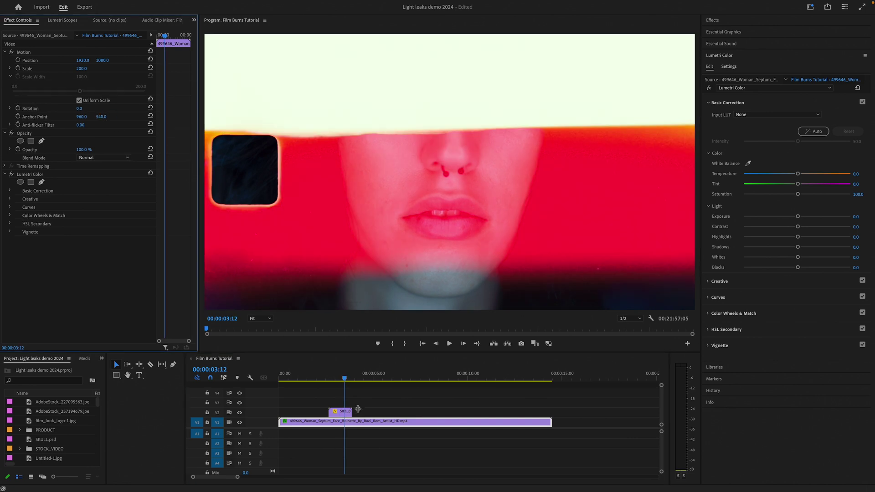
{"action": "left_click", "coordinate": [340, 412]}
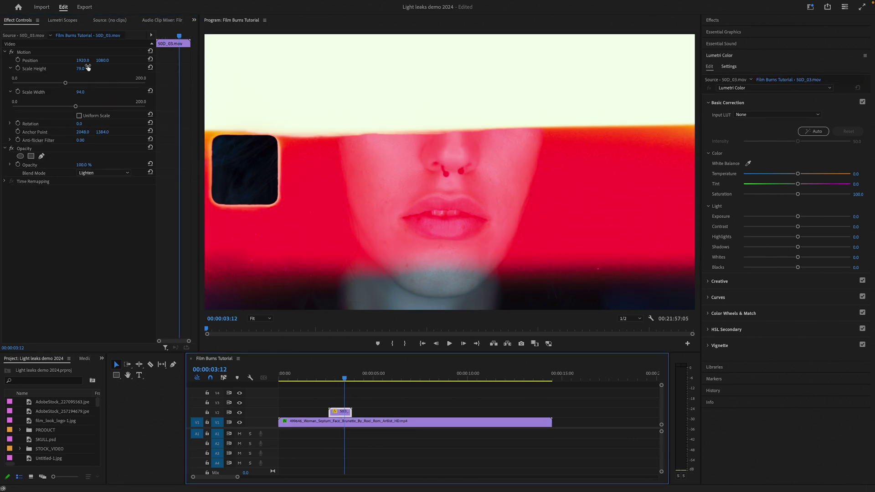
Shift the overlay left to Position X 1721 and widen Scale Width to 108.6.
{"action": "left_click_drag", "start_coordinate": [83, 63], "coordinate": [73, 63]}
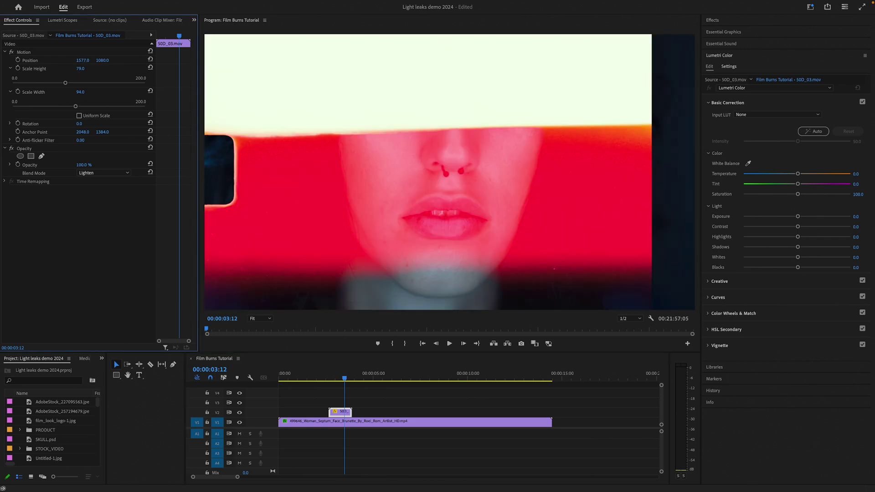
{"action": "left_click", "coordinate": [87, 68]}
{"action": "left_click_drag", "start_coordinate": [76, 106], "coordinate": [85, 106]}
{"action": "left_click_drag", "start_coordinate": [82, 60], "coordinate": [97, 60]}
Preview the repositioned overlay, ending on the red light-leak frame.
{"action": "left_click", "coordinate": [326, 374]}
{"action": "key", "text": "space"}
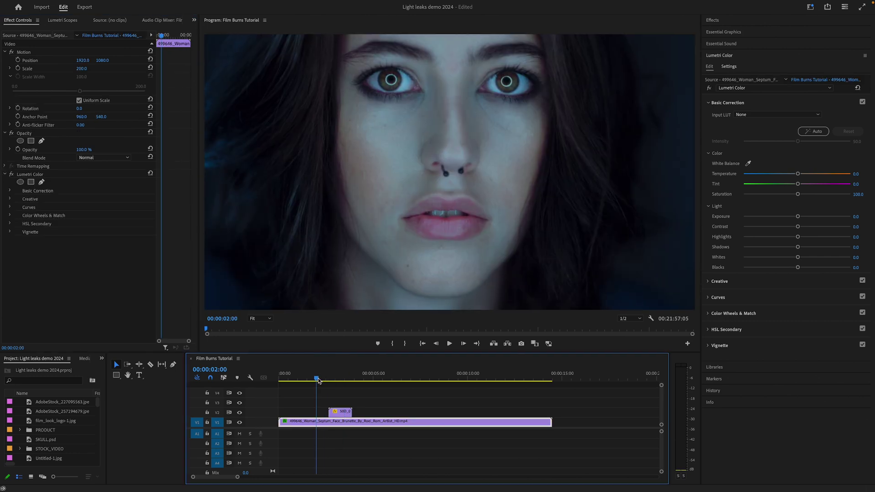
{"action": "key", "text": "space"}
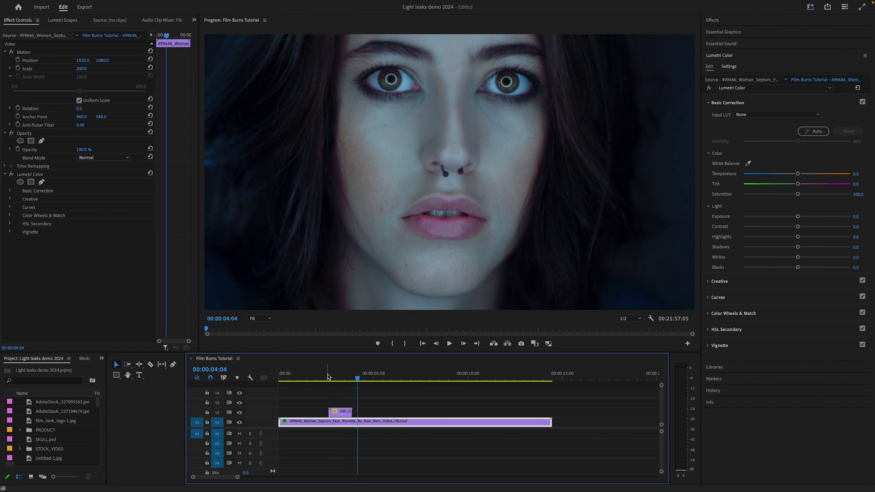
{"action": "left_click_drag", "start_coordinate": [328, 377], "coordinate": [342, 377]}
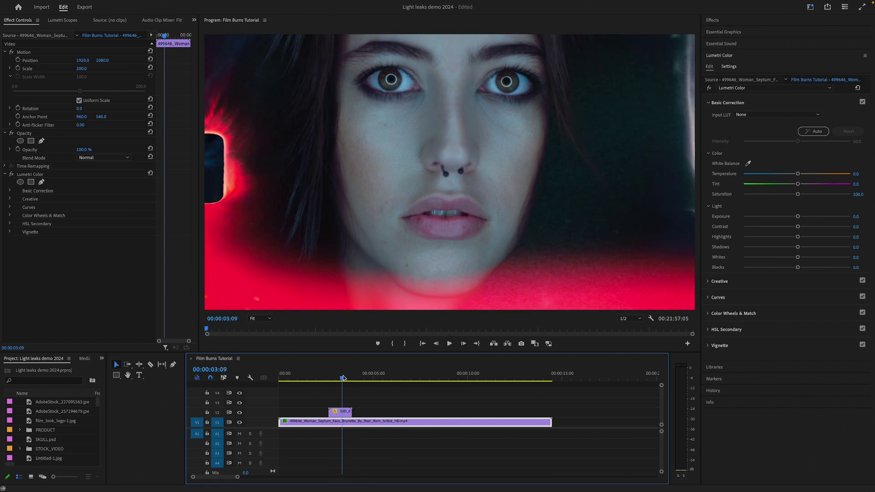
Raise the centre point of the overlay's Lumetri Hue vs Hue curve to turn the red glow pink.
{"action": "left_click", "coordinate": [338, 413]}
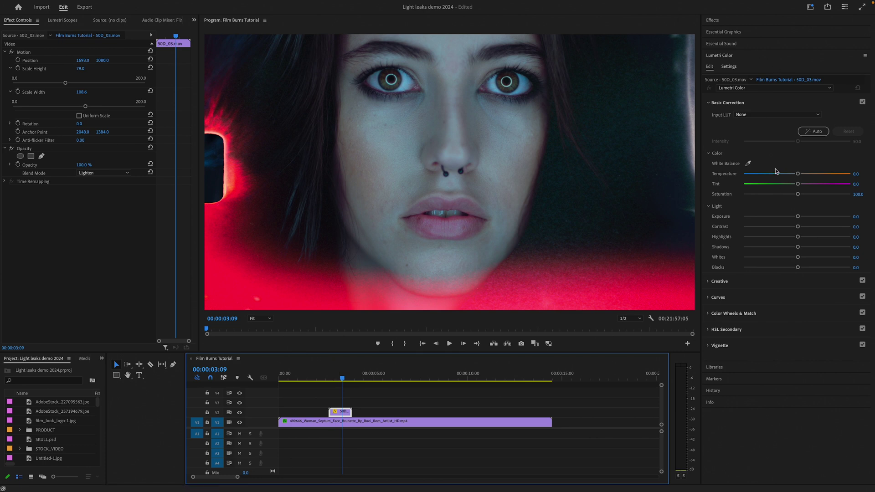
{"action": "left_click", "coordinate": [708, 103]}
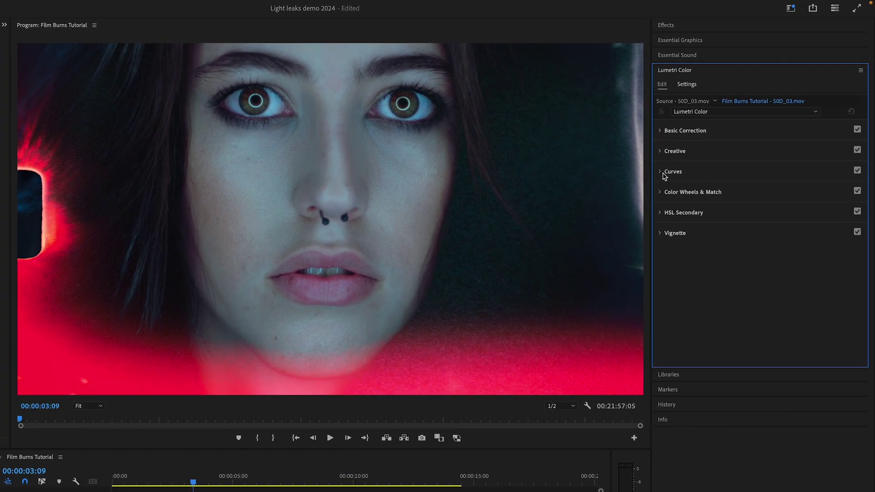
{"action": "left_click", "coordinate": [664, 173]}
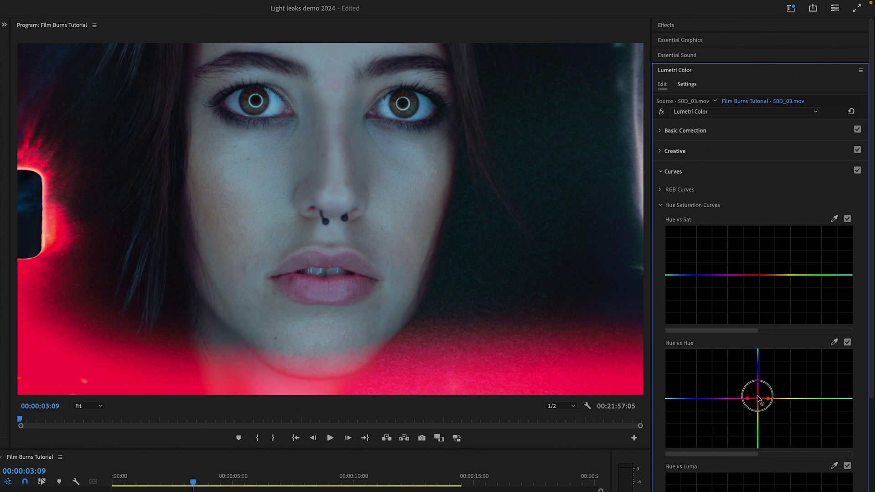
{"action": "mouse_move", "coordinate": [758, 399]}
{"action": "left_mouse_down"}
{"action": "mouse_move", "coordinate": [760, 352]}
{"action": "mouse_move", "coordinate": [765, 383]}
{"action": "left_mouse_up"}
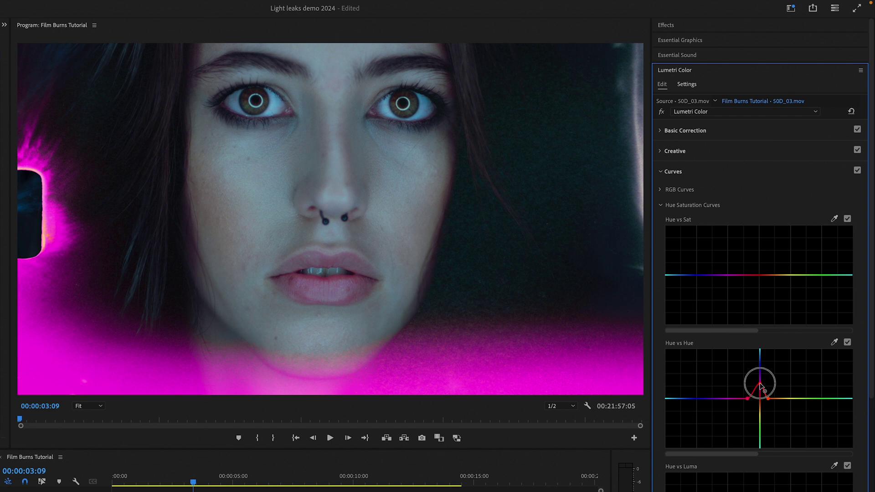
{"action": "key", "text": "space"}
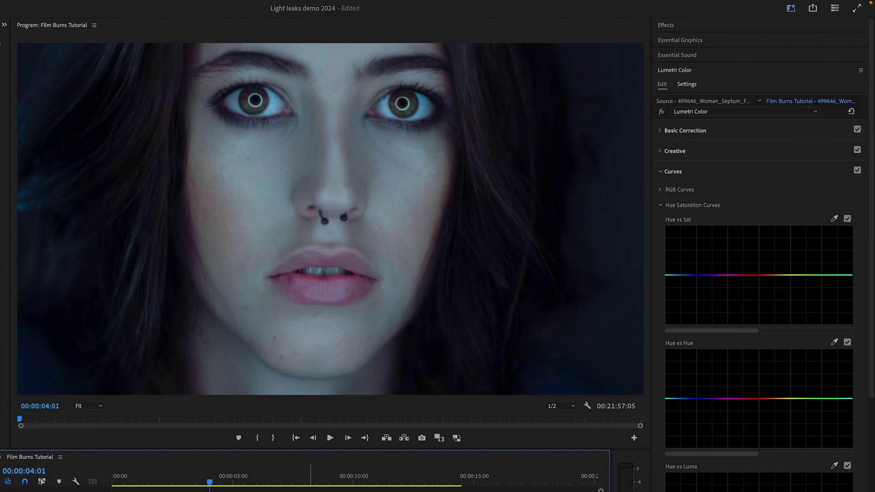
Set the 50D_03.mov overlay's Speed/Duration to 50% and play back the slowed burn.
{"action": "key", "text": "space"}
{"action": "left_click", "coordinate": [344, 413]}
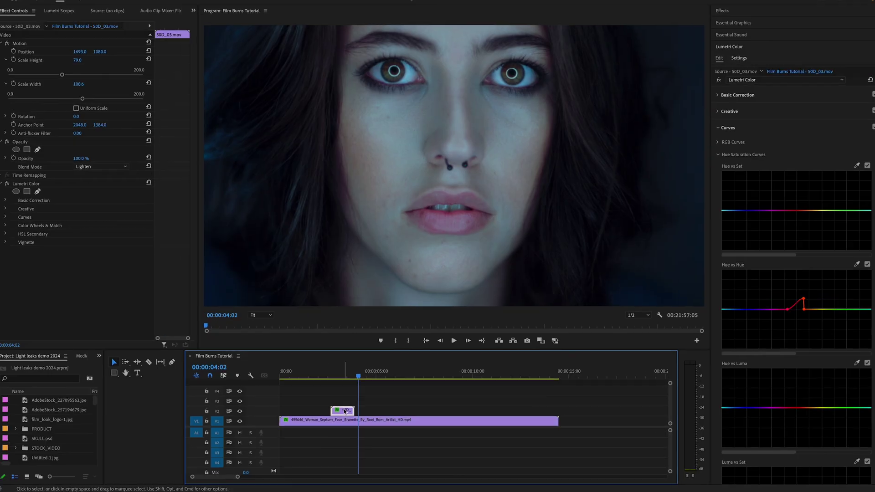
{"action": "right_click", "coordinate": [346, 412]}
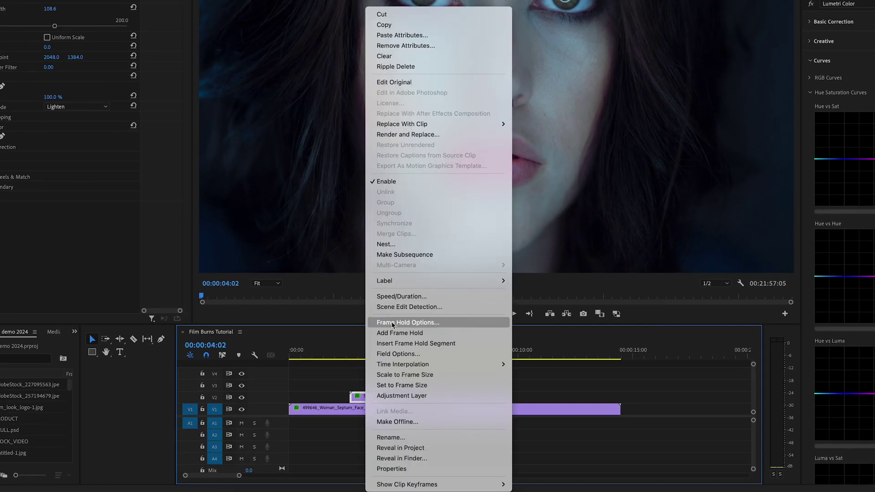
{"action": "left_click", "coordinate": [400, 297]}
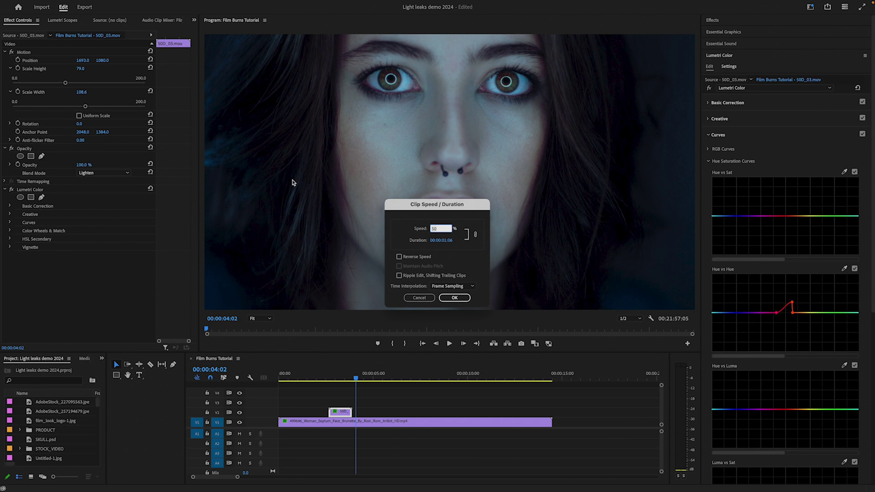
{"action": "key", "text": "Return"}
{"action": "left_click", "coordinate": [325, 378]}
{"action": "key", "text": "space"}
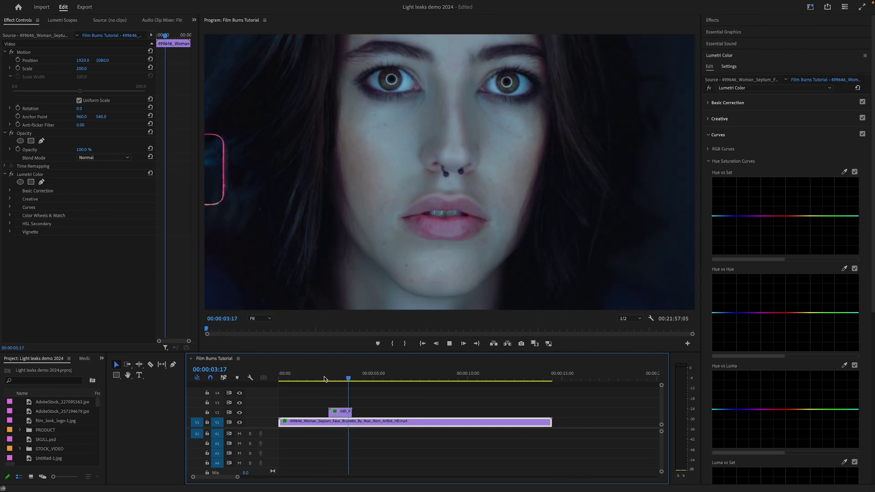
{"action": "key", "text": "space"}
{"action": "left_click", "coordinate": [324, 378]}
{"action": "key", "text": "space"}
{"action": "left_click", "coordinate": [326, 380]}
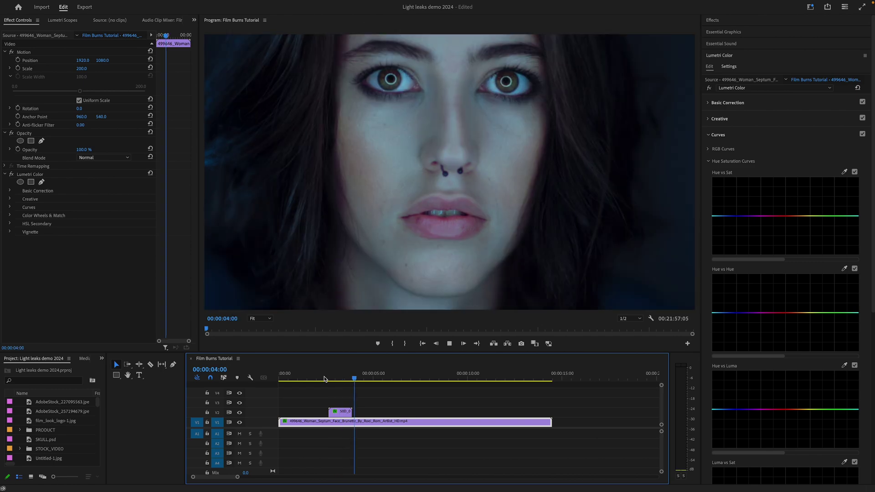